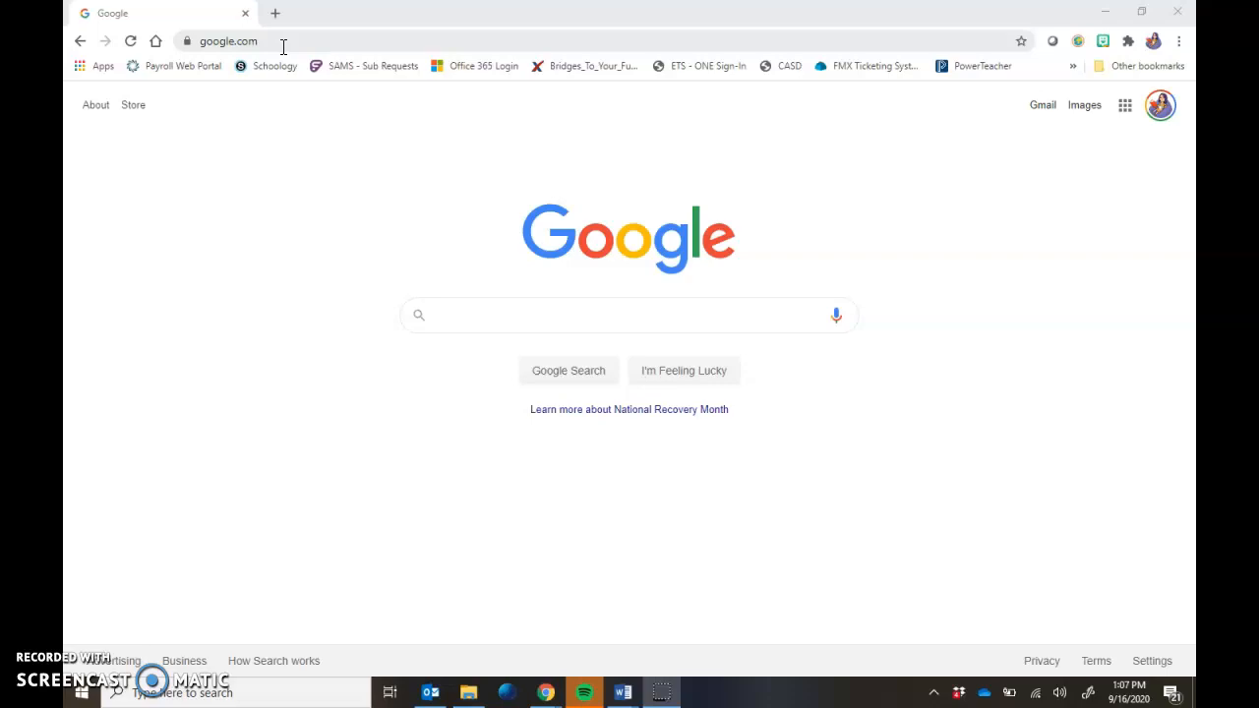
Step: Go to the canva.com website
{"action": "left_click", "coordinate": [284, 46]}
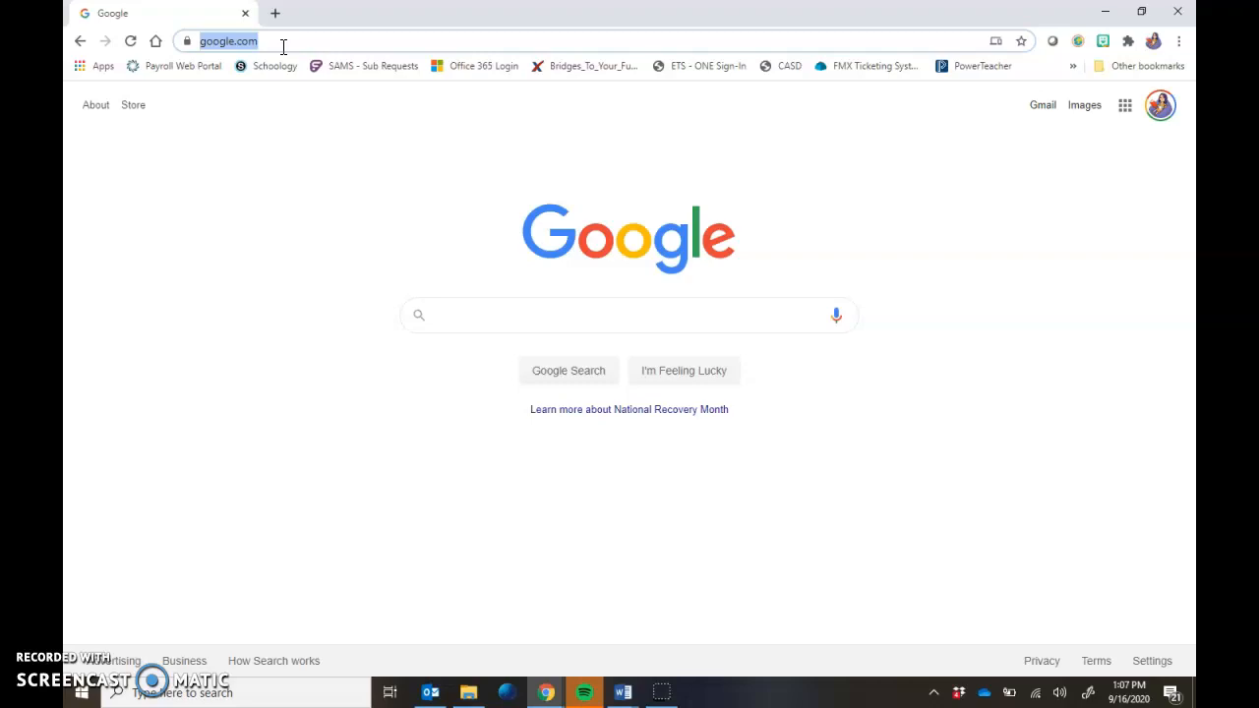
{"action": "type", "text": "canva.com"}
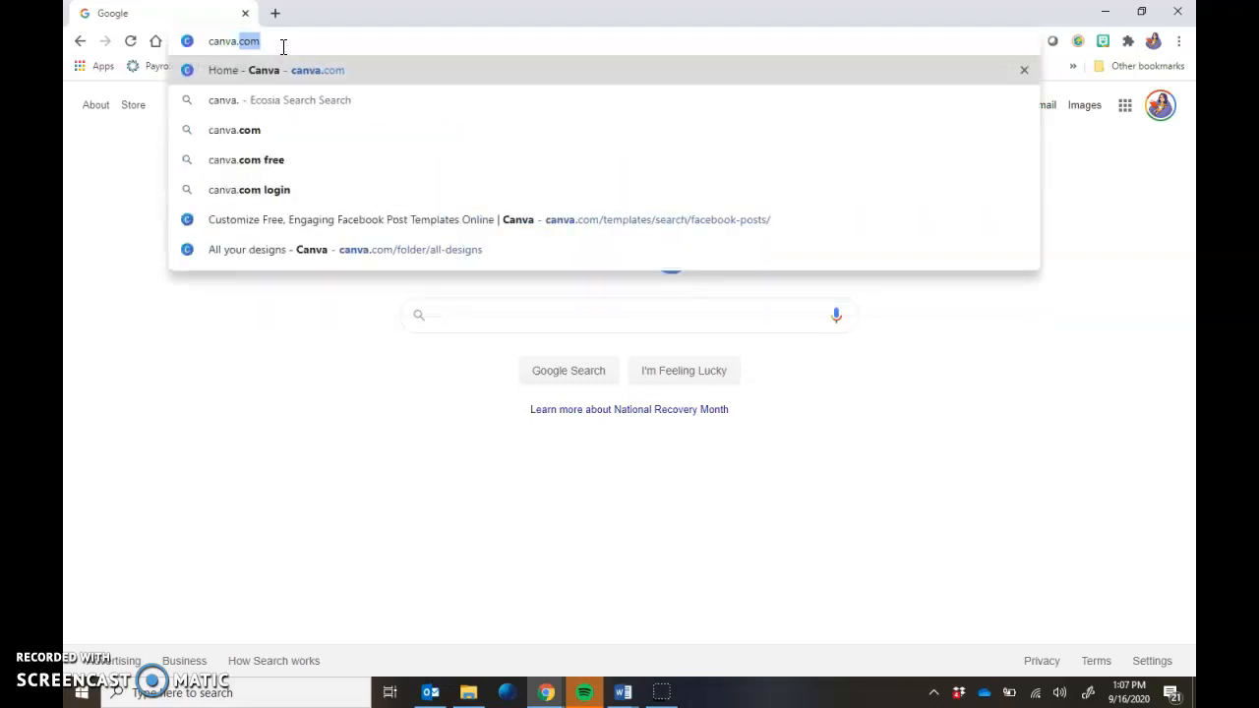
{"action": "key", "text": "Return"}
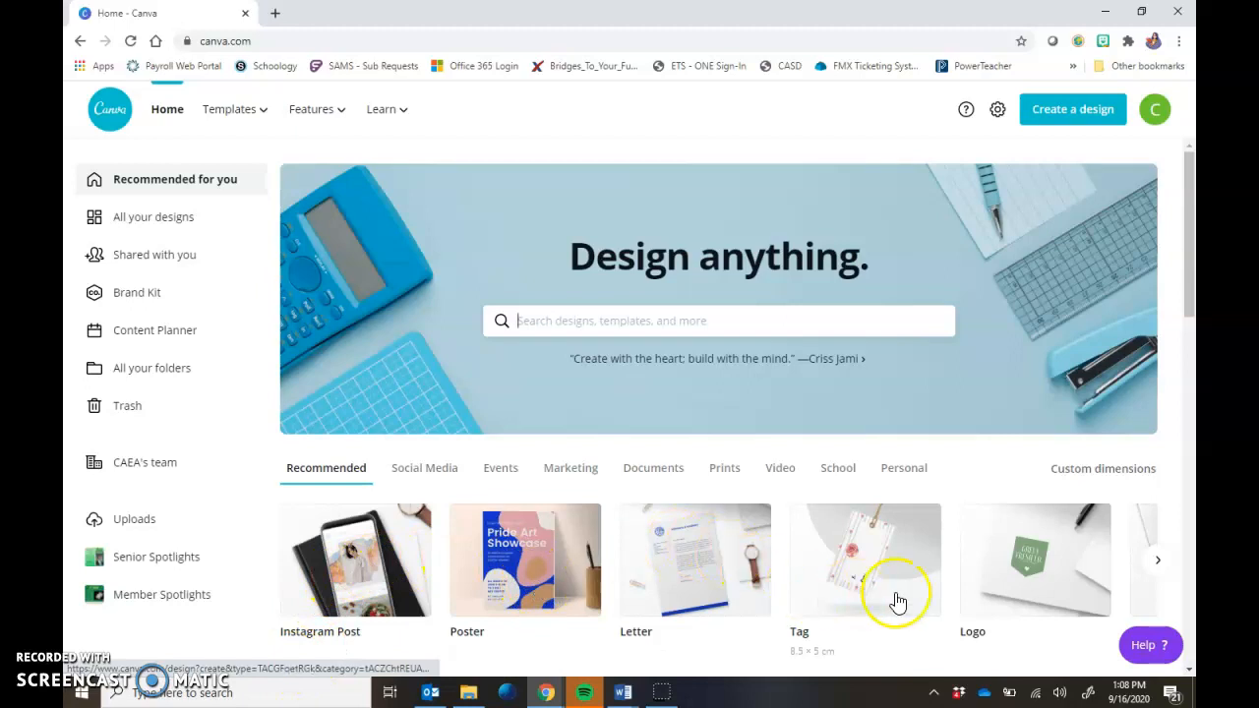
Step: Create a new blank Poster design from the recommended design types
{"action": "left_click_drag", "start_coordinate": [1191, 227], "coordinate": [1191, 248]}
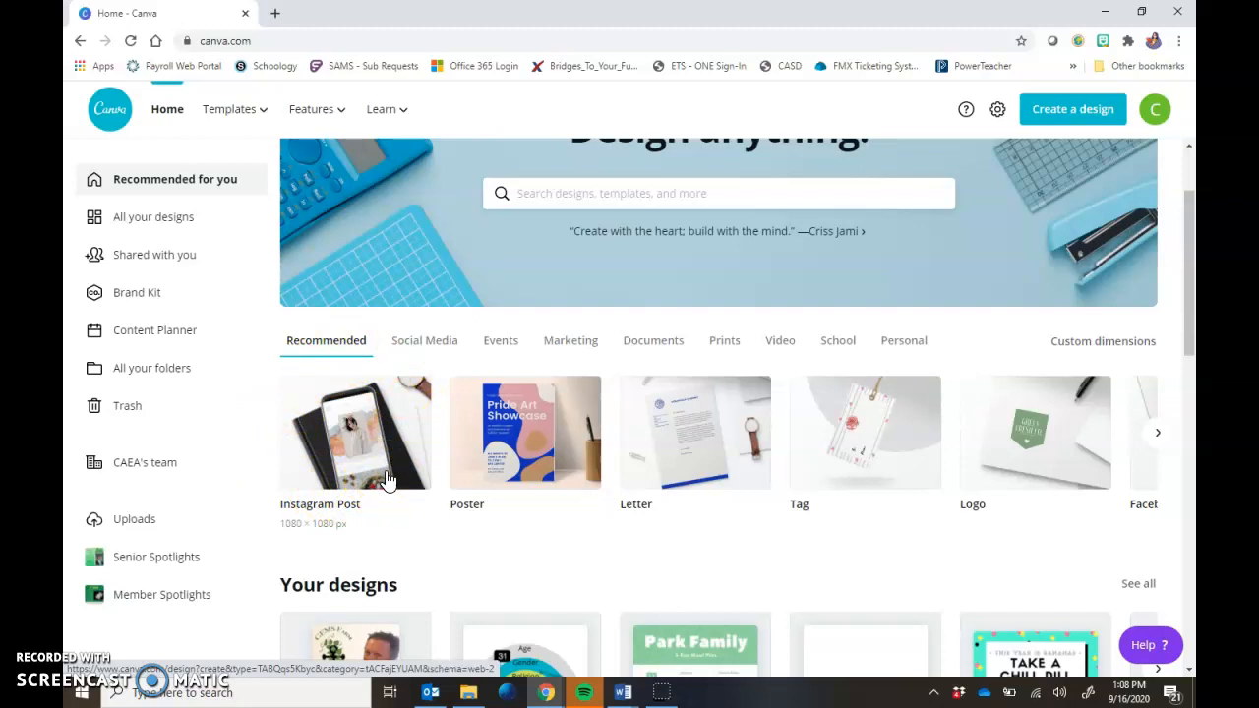
{"action": "left_click", "coordinate": [518, 479]}
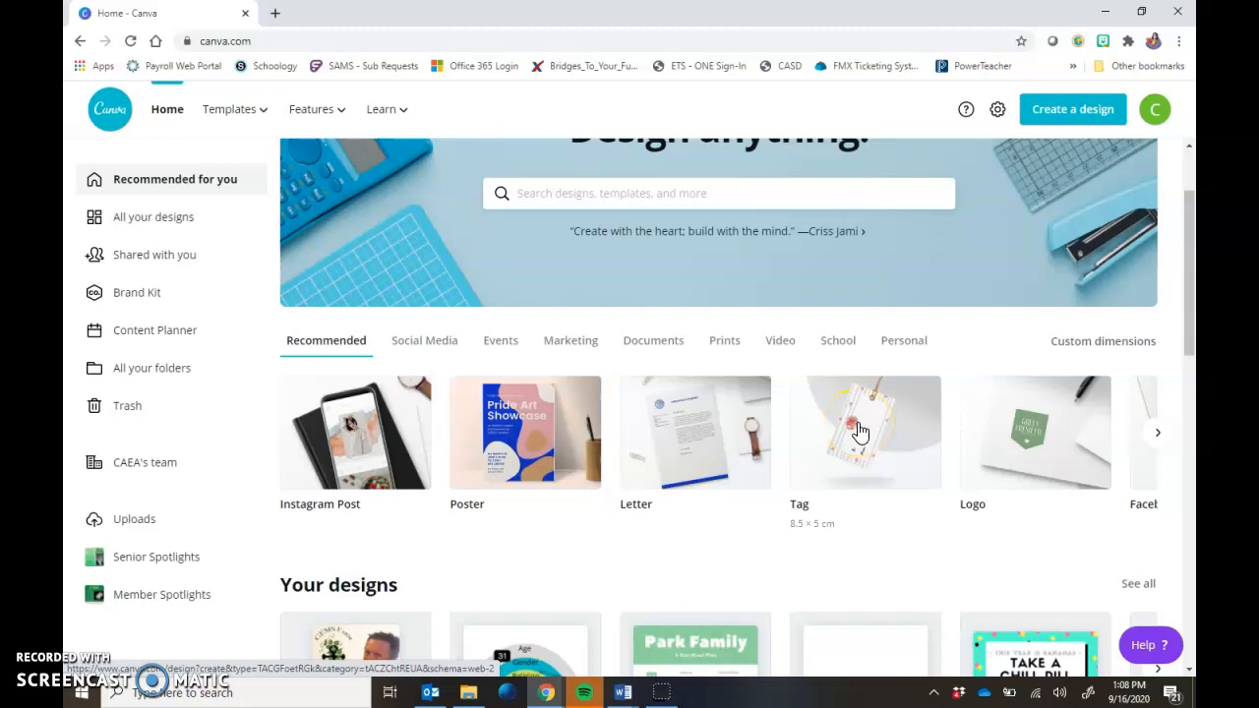
{"action": "left_click_drag", "start_coordinate": [1191, 275], "coordinate": [1191, 267]}
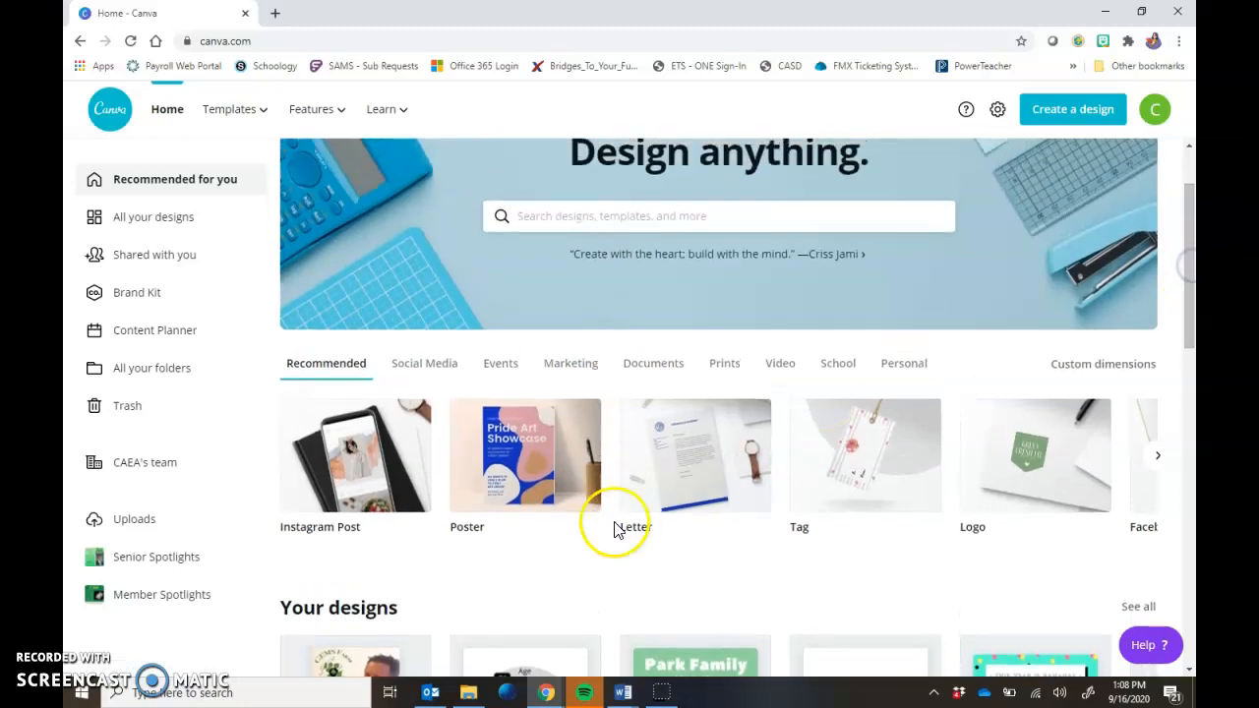
{"action": "left_click", "coordinate": [541, 468]}
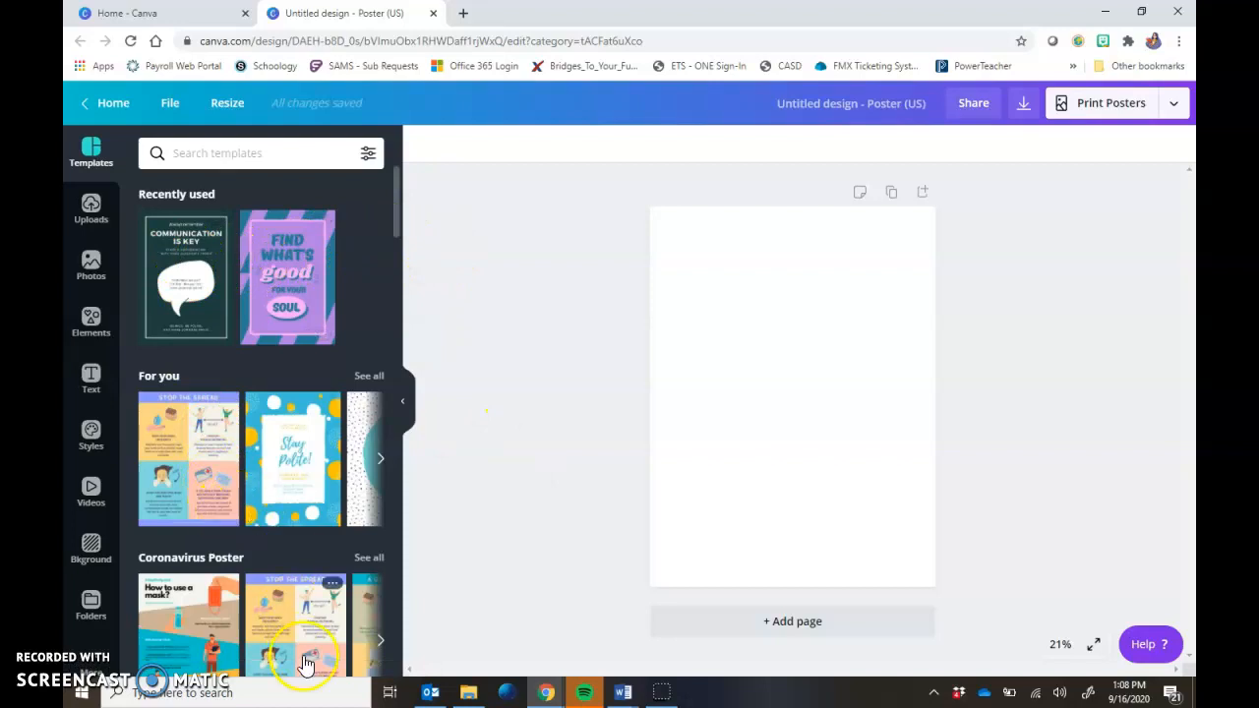
Step: Browse the poster templates, looking through the For you and Event Poster suggestions
{"action": "left_click", "coordinate": [382, 459]}
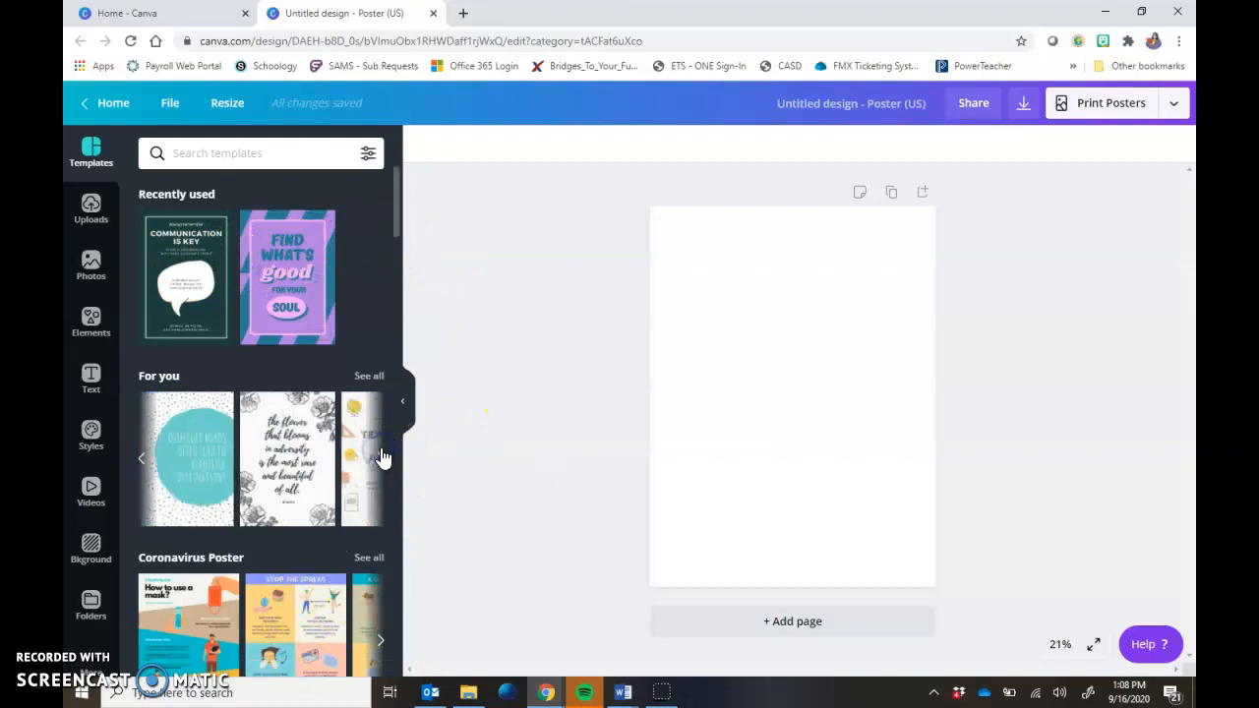
{"action": "left_click", "coordinate": [382, 458]}
{"action": "left_click_drag", "start_coordinate": [390, 204], "coordinate": [426, 313]}
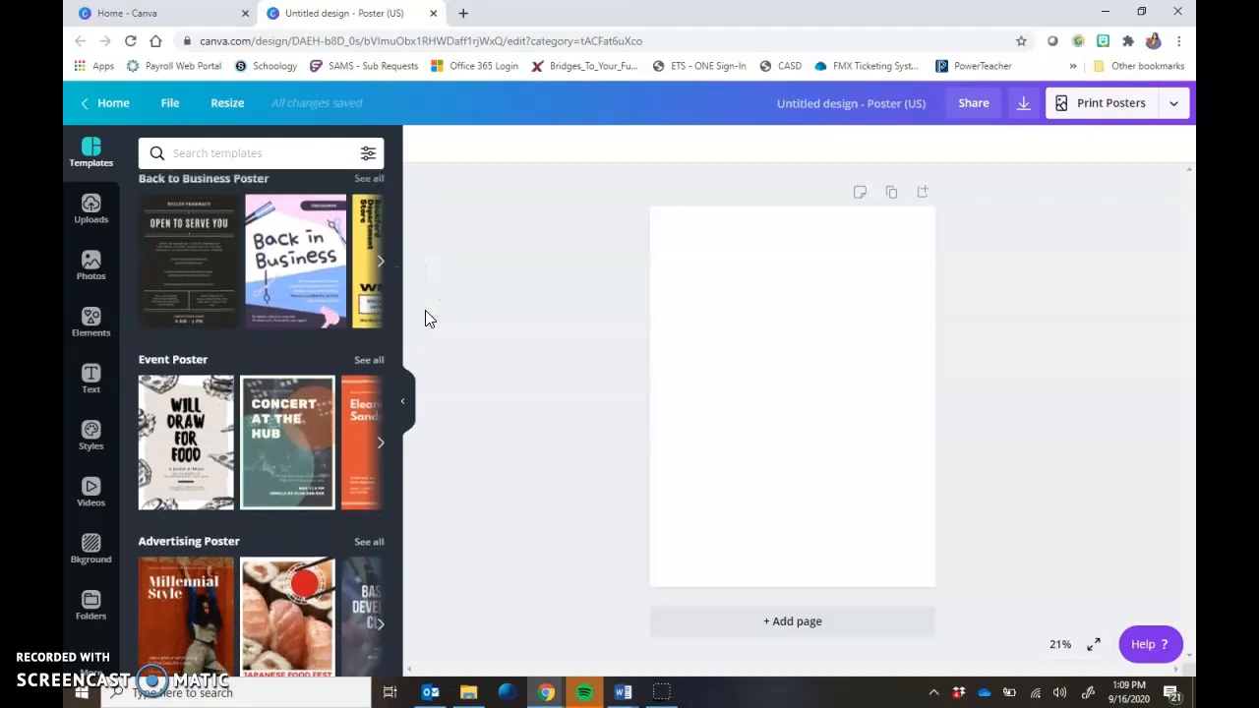
{"action": "left_click", "coordinate": [383, 445]}
{"action": "left_click", "coordinate": [382, 447]}
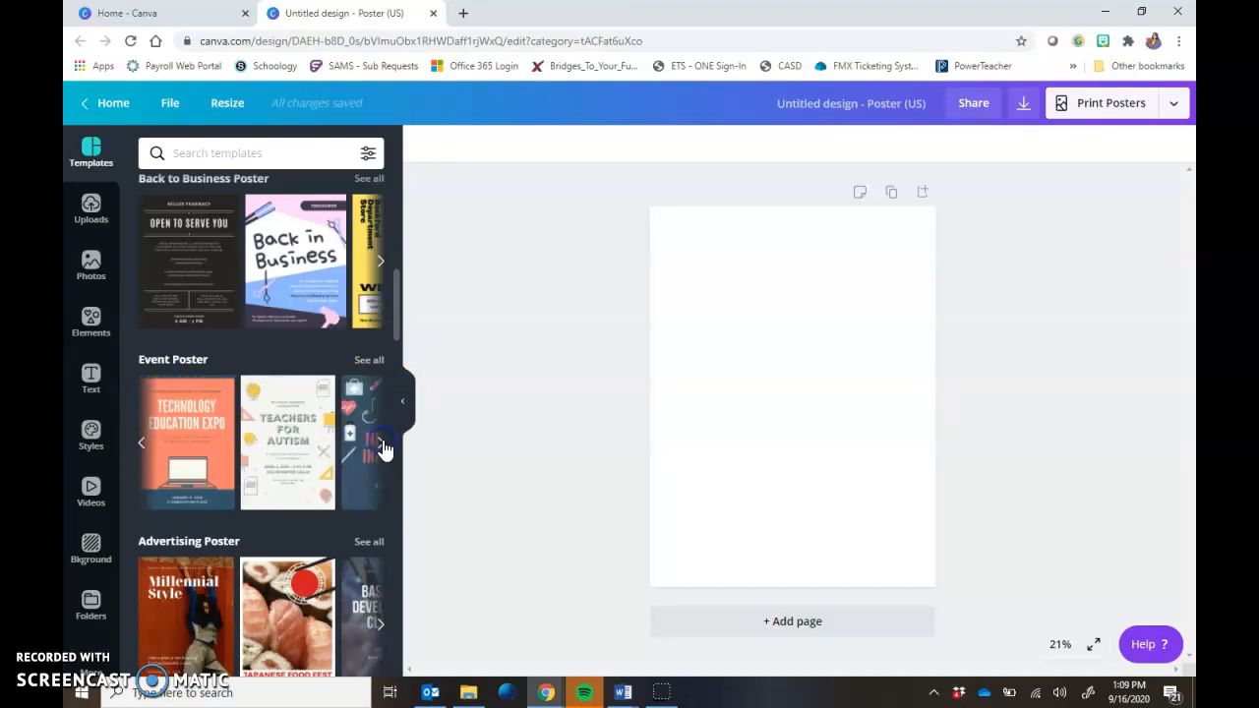
{"action": "left_click", "coordinate": [382, 444]}
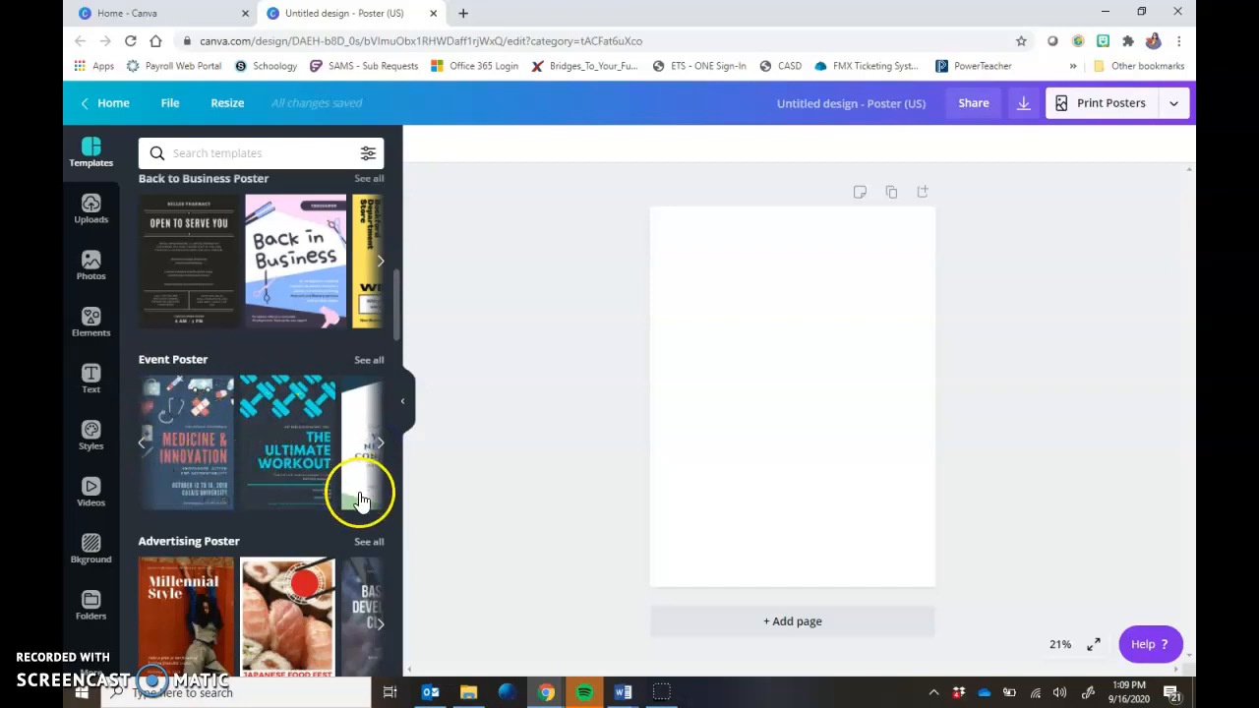
{"action": "left_click", "coordinate": [381, 446]}
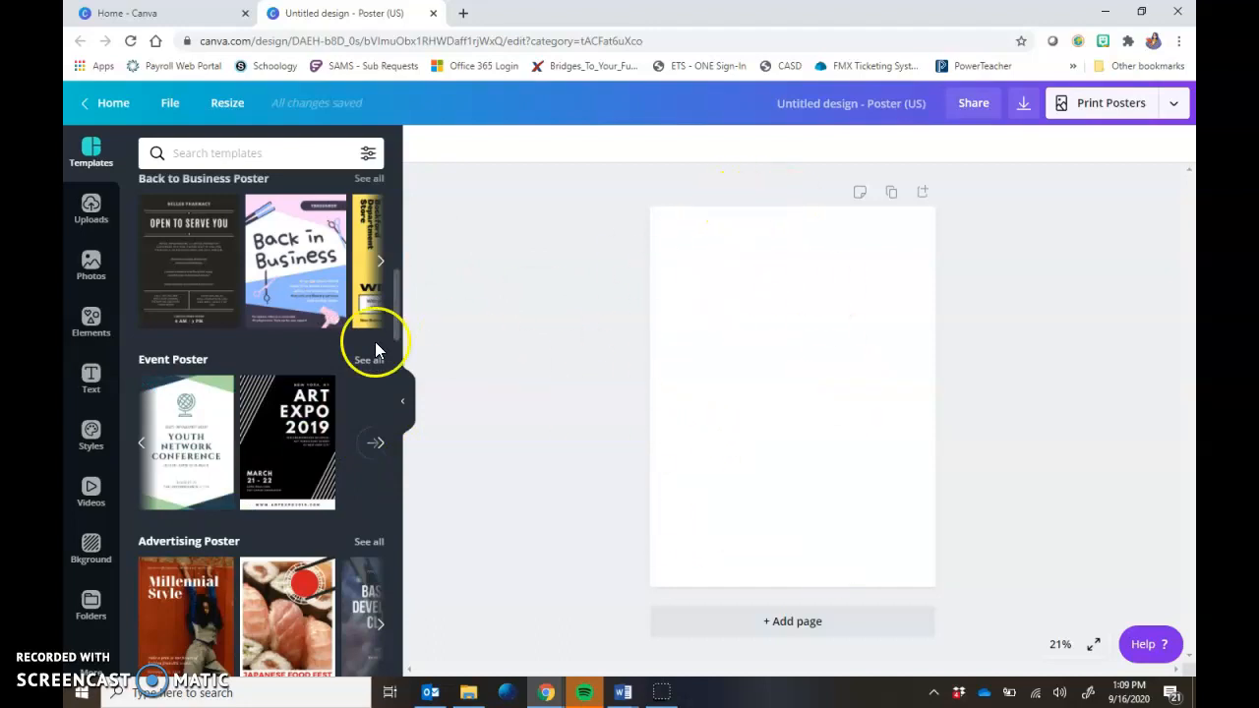
Step: Add the red and pink leaf cluster from the Bold Foliage elements to the lower-left part of the poster
{"action": "left_click", "coordinate": [92, 325]}
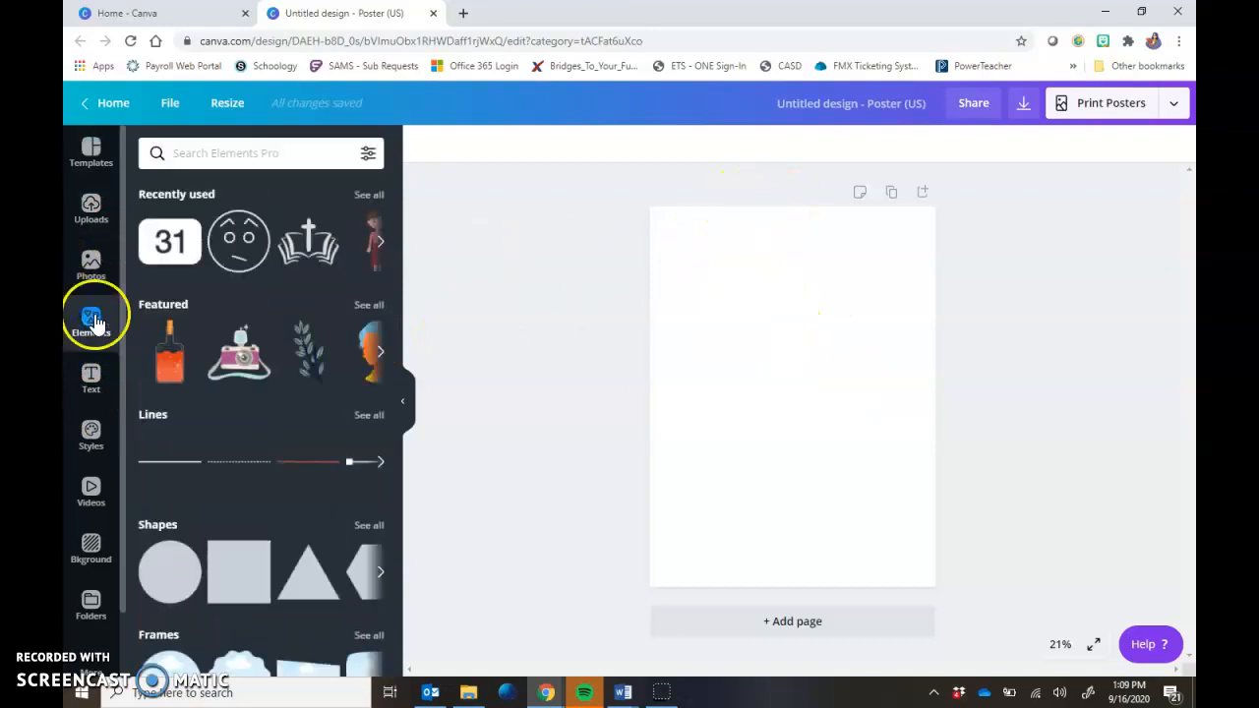
{"action": "left_click_drag", "start_coordinate": [396, 317], "coordinate": [421, 560]}
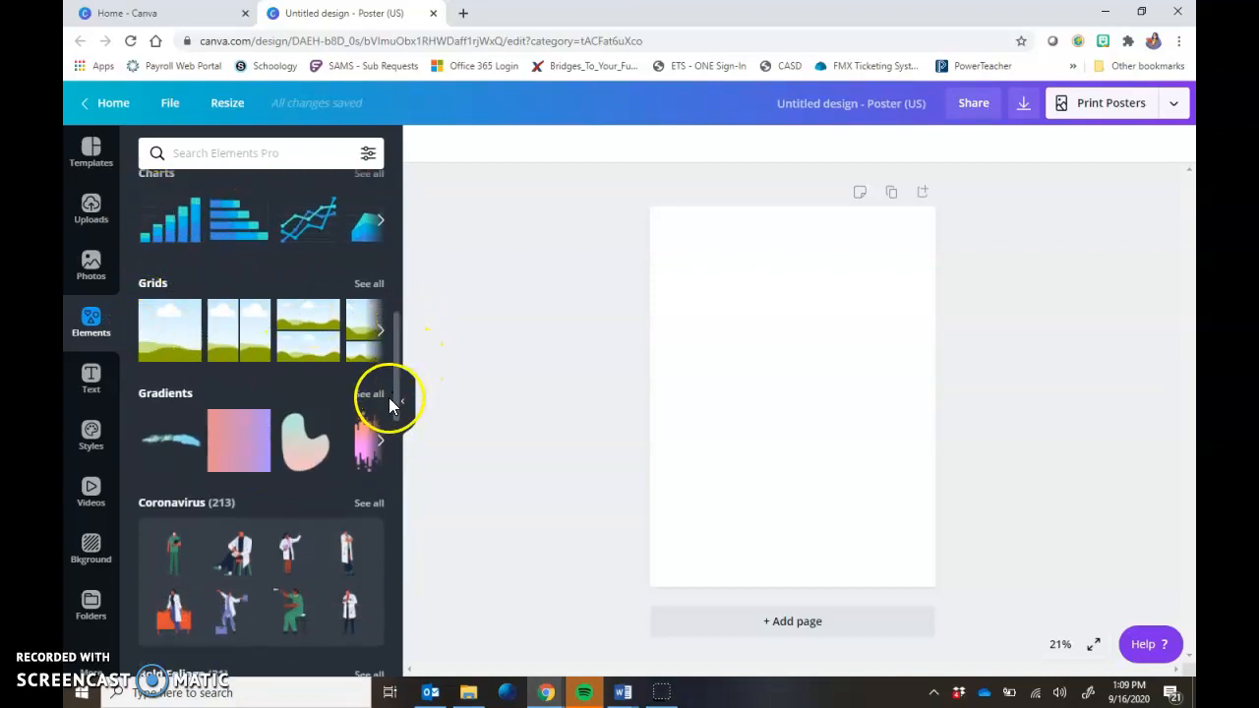
{"action": "left_click_drag", "start_coordinate": [399, 404], "coordinate": [419, 488]}
{"action": "left_click_drag", "start_coordinate": [215, 398], "coordinate": [691, 474]}
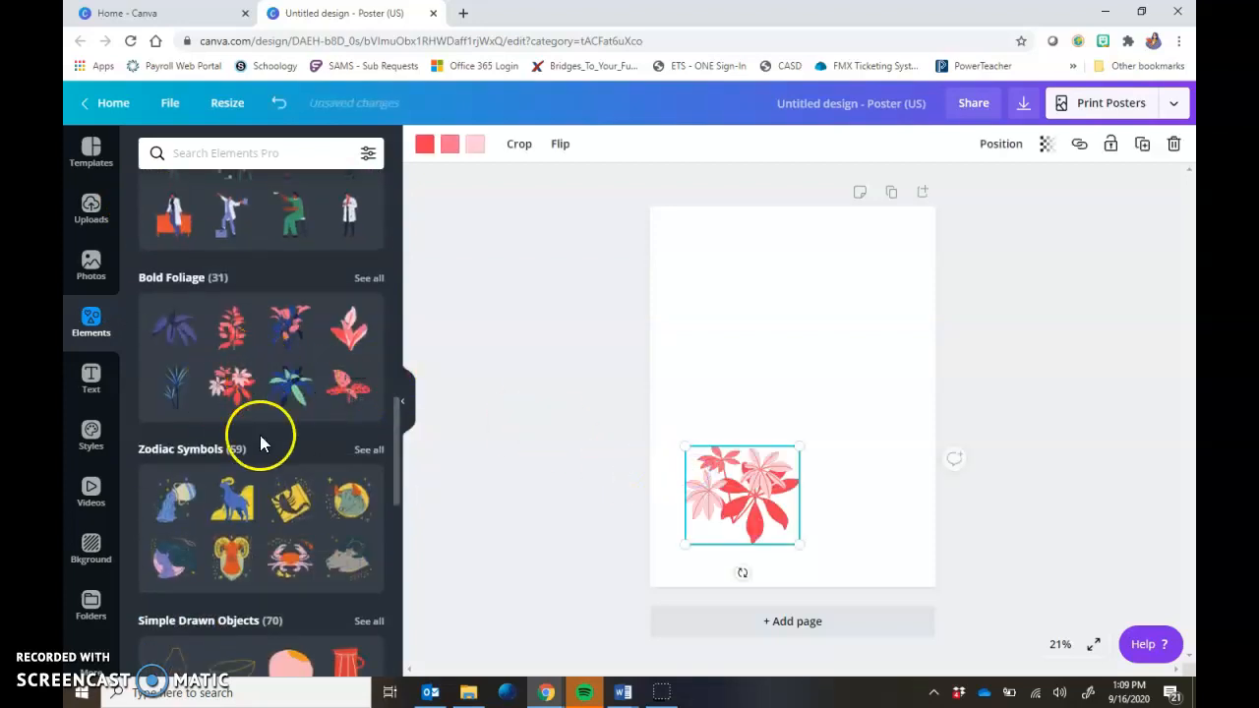
Step: Add the blue Star Sign Aries ram from the Zodiac Symbols elements to the upper-right part of the poster
{"action": "left_click", "coordinate": [240, 487]}
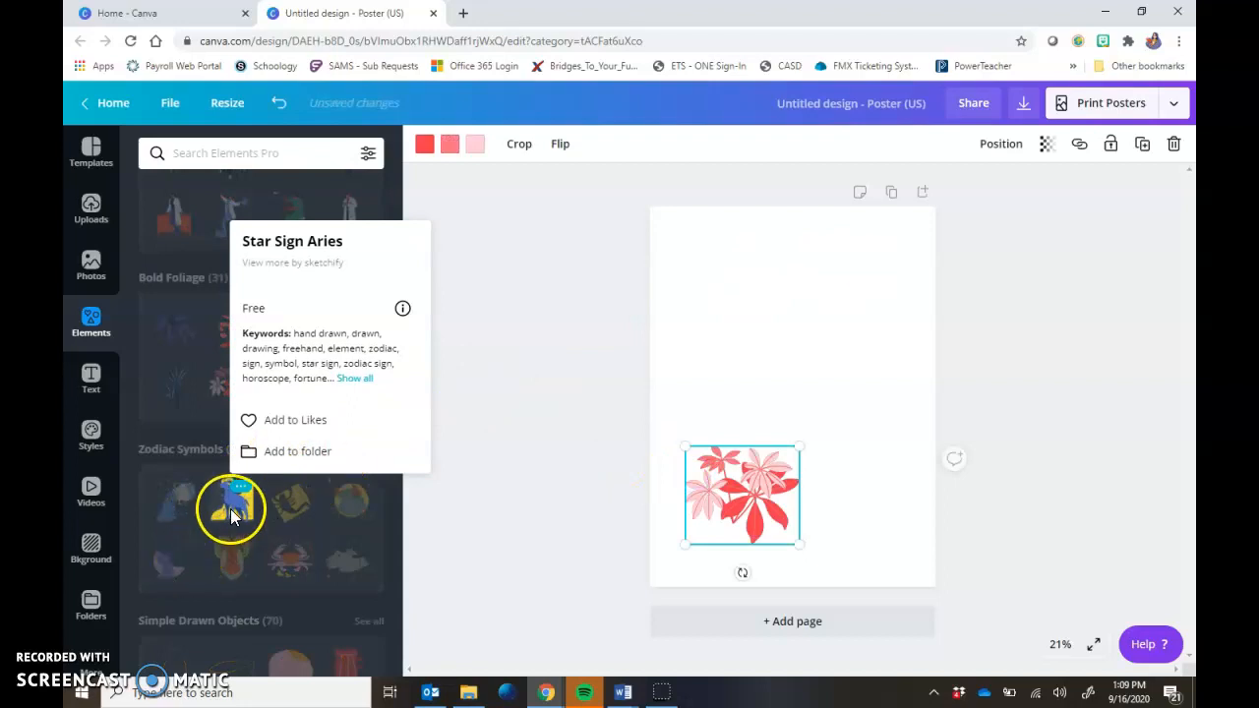
{"action": "left_click_drag", "start_coordinate": [231, 509], "coordinate": [663, 397]}
{"action": "left_click_drag", "start_coordinate": [235, 492], "coordinate": [614, 407]}
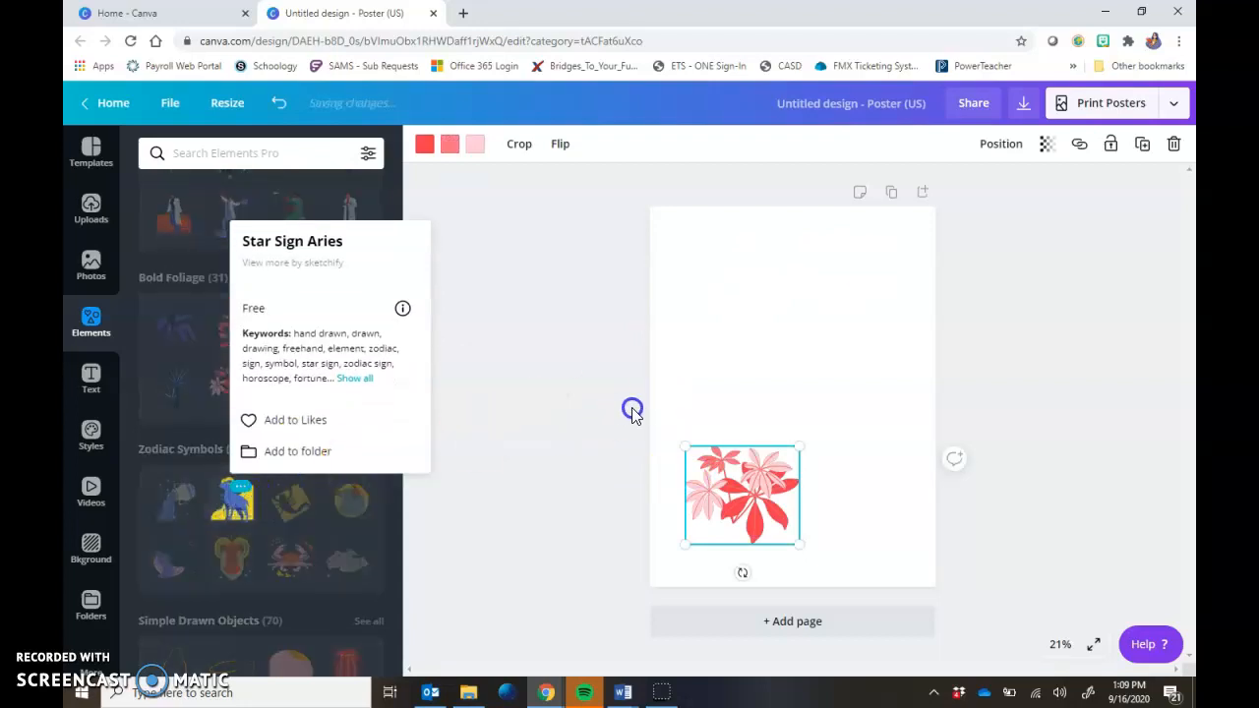
{"action": "left_click", "coordinate": [203, 500]}
{"action": "left_click_drag", "start_coordinate": [237, 510], "coordinate": [820, 301]}
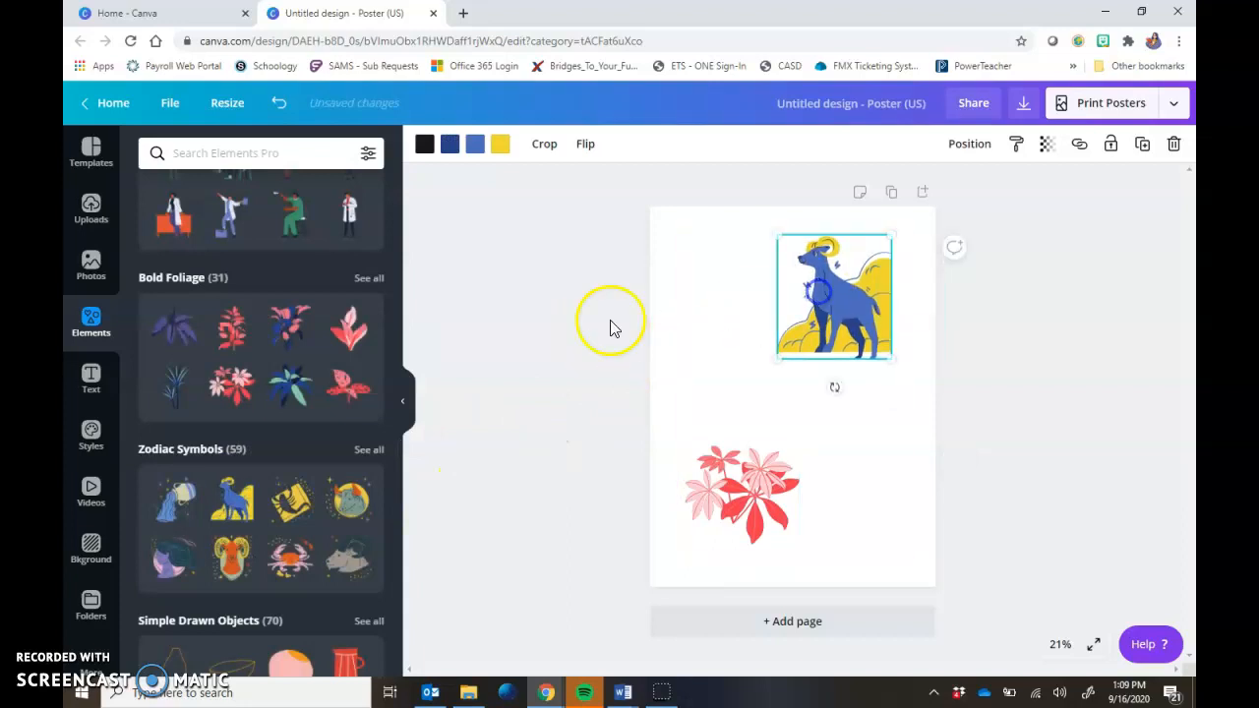
Step: Add the red leafy branch from Simple Drawn Objects, plus the orange maple leaf and steaming mug from Camping Rustic Drawing, to the poster
{"action": "left_click_drag", "start_coordinate": [397, 464], "coordinate": [417, 540]}
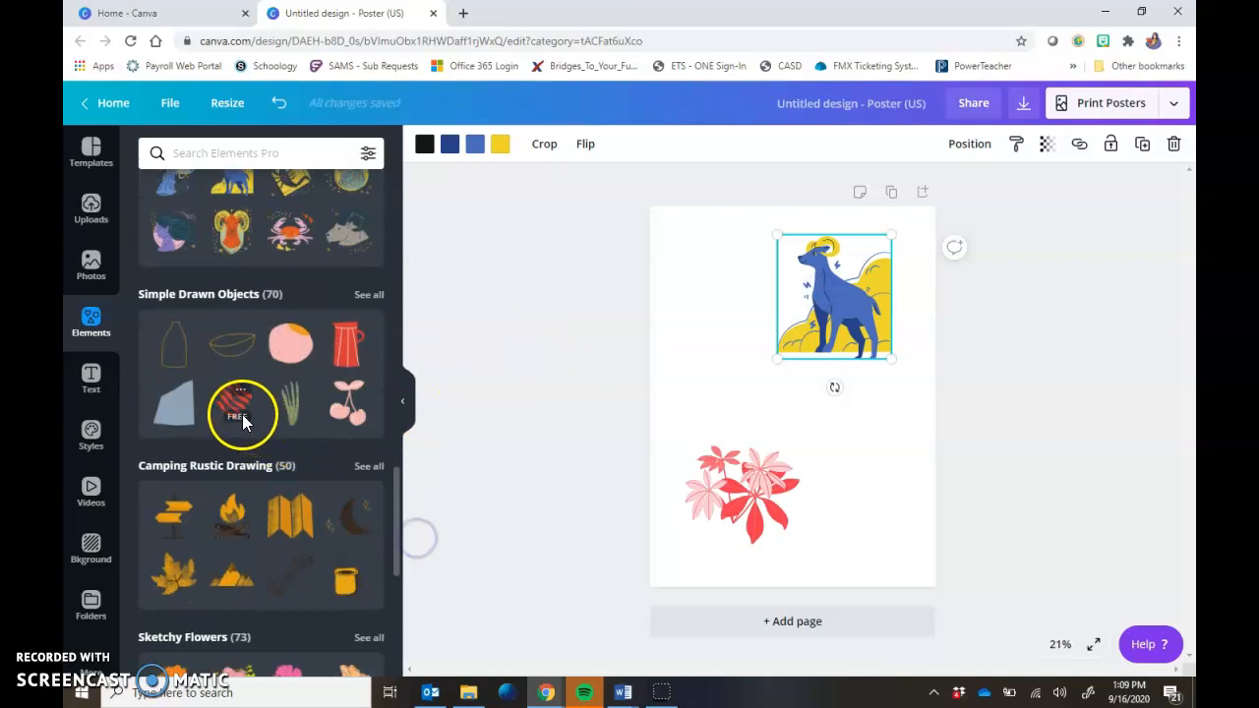
{"action": "left_click_drag", "start_coordinate": [236, 411], "coordinate": [728, 340]}
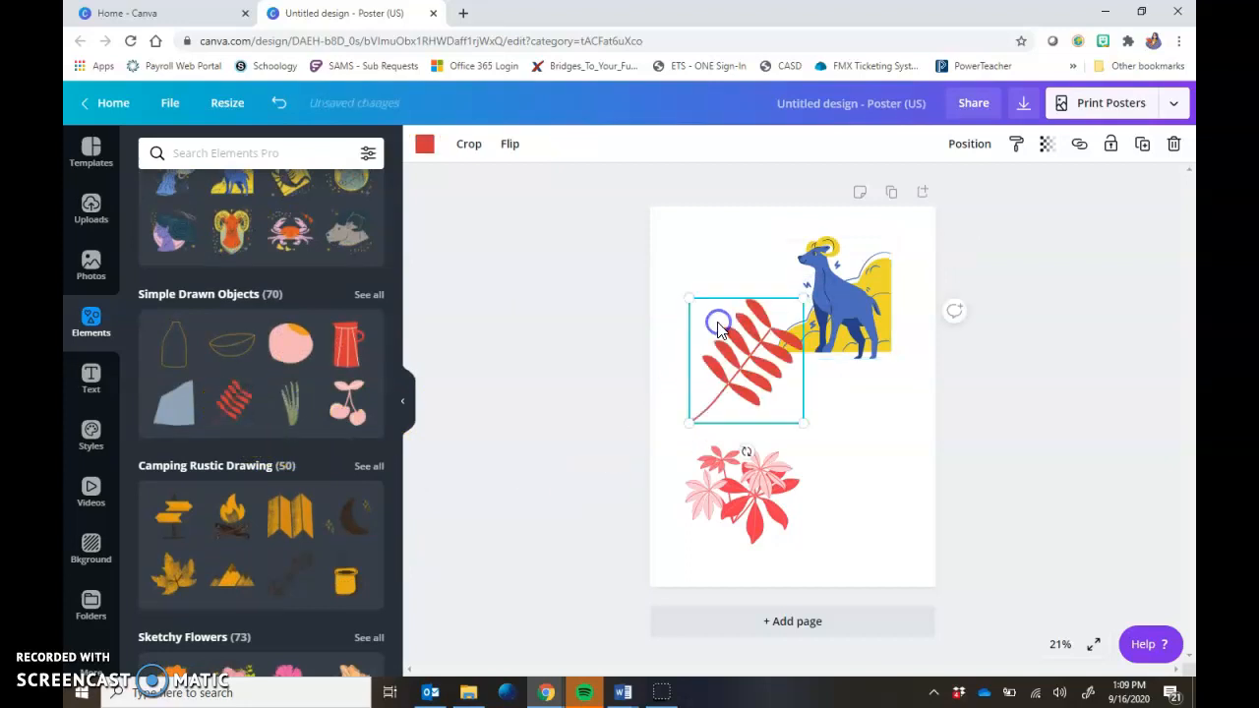
{"action": "mouse_move", "coordinate": [175, 573]}
{"action": "left_mouse_down"}
{"action": "mouse_move", "coordinate": [812, 483]}
{"action": "mouse_move", "coordinate": [817, 415]}
{"action": "left_mouse_up"}
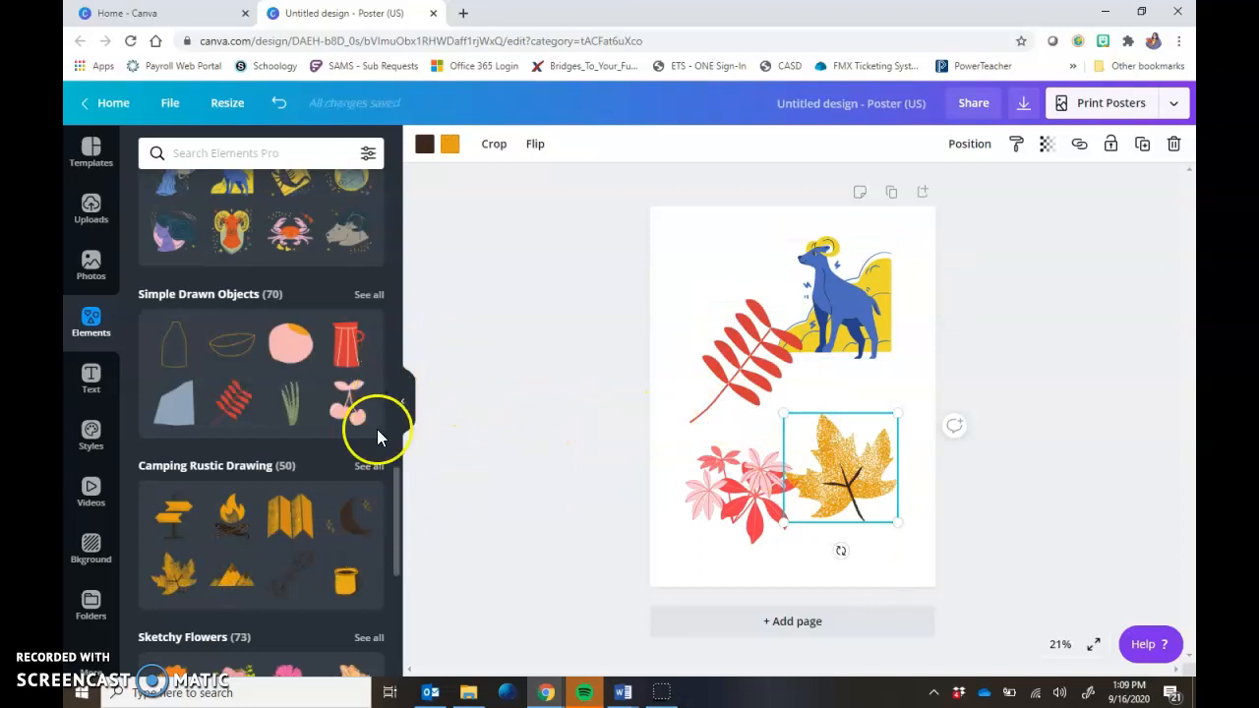
{"action": "mouse_move", "coordinate": [346, 580]}
{"action": "left_mouse_down"}
{"action": "mouse_move", "coordinate": [745, 315]}
{"action": "mouse_move", "coordinate": [730, 254]}
{"action": "mouse_move", "coordinate": [693, 235]}
{"action": "left_mouse_up"}
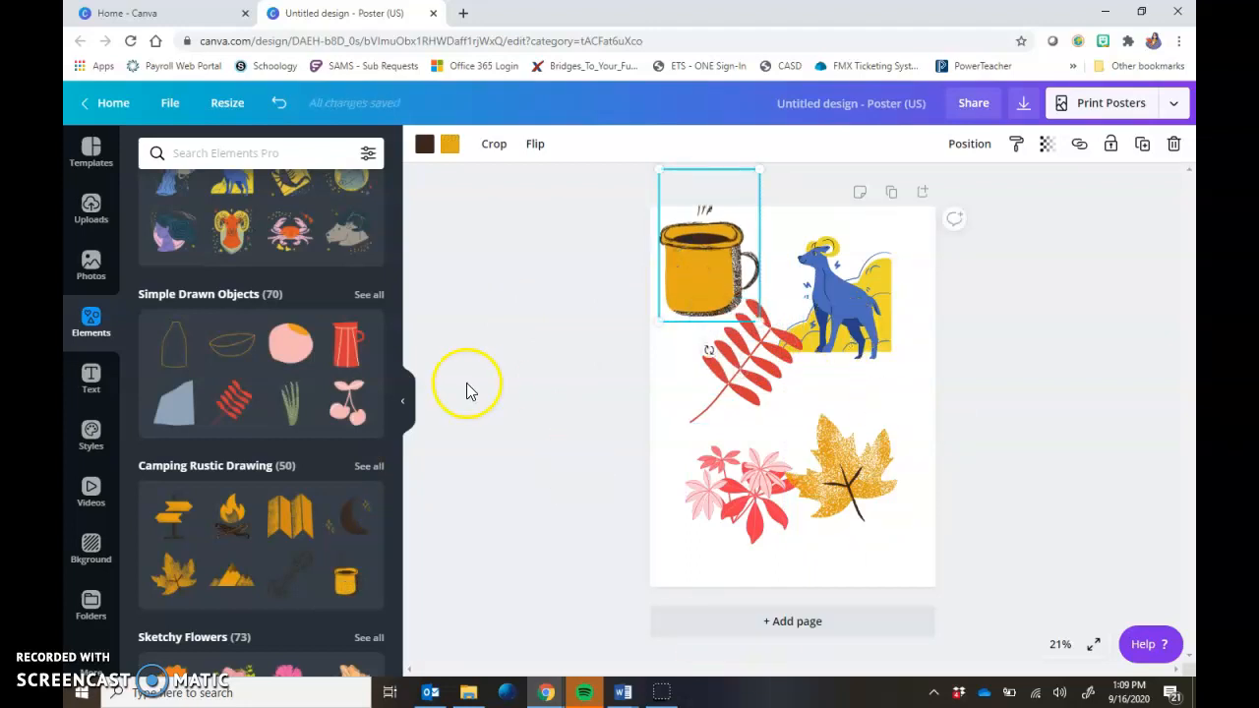
Step: Move the mug down so it fits fully on the page, and shift the red branch slightly down and right
{"action": "left_click", "coordinate": [94, 379]}
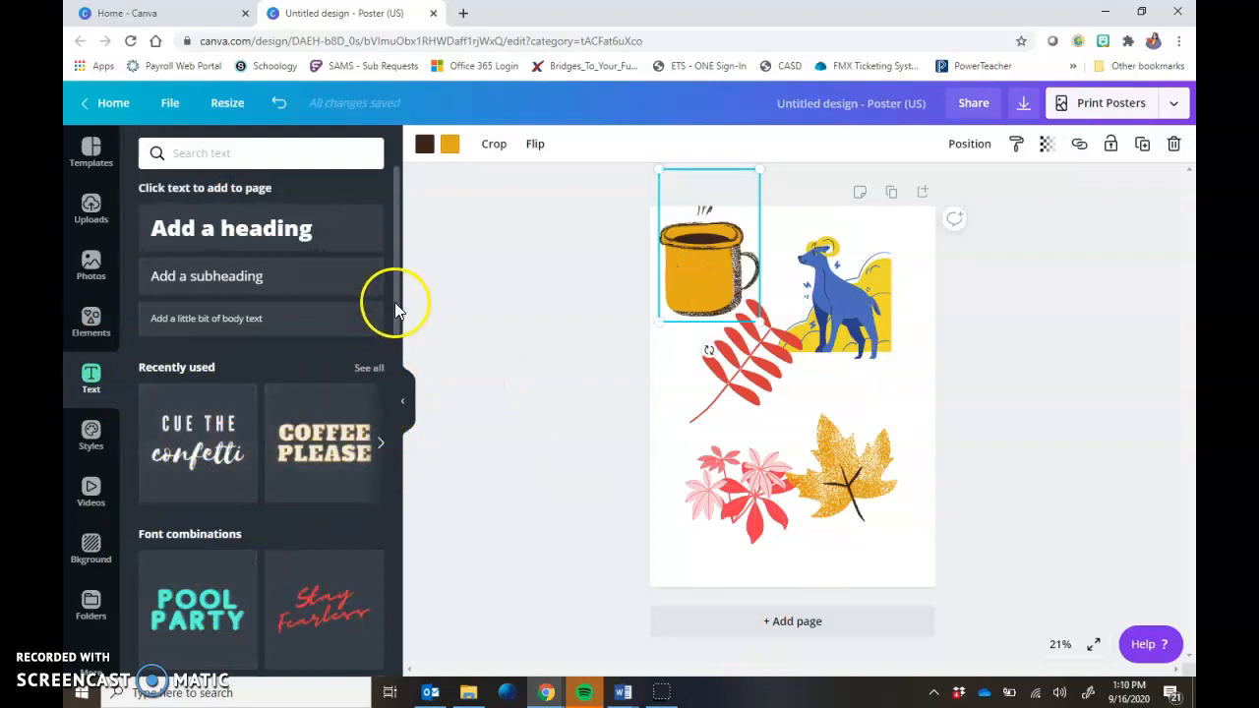
{"action": "left_click_drag", "start_coordinate": [400, 326], "coordinate": [407, 295]}
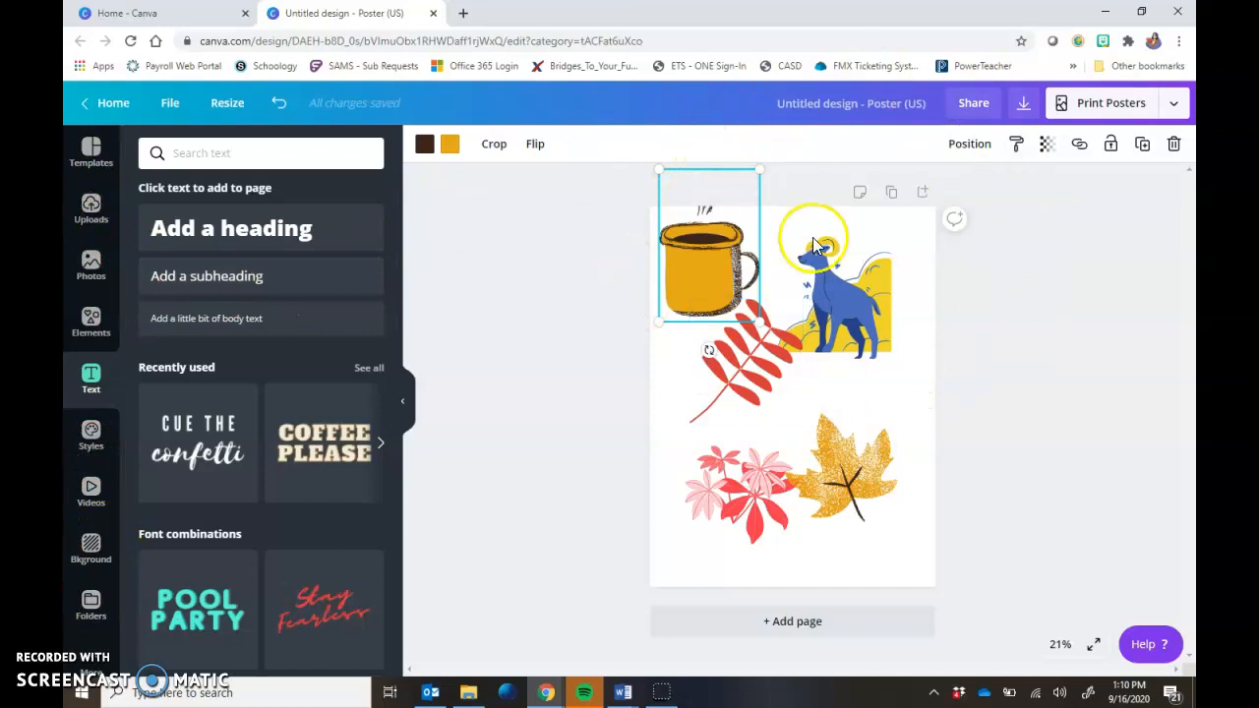
{"action": "left_click", "coordinate": [726, 278]}
{"action": "left_click_drag", "start_coordinate": [728, 282], "coordinate": [729, 325]}
{"action": "left_click_drag", "start_coordinate": [771, 386], "coordinate": [786, 418]}
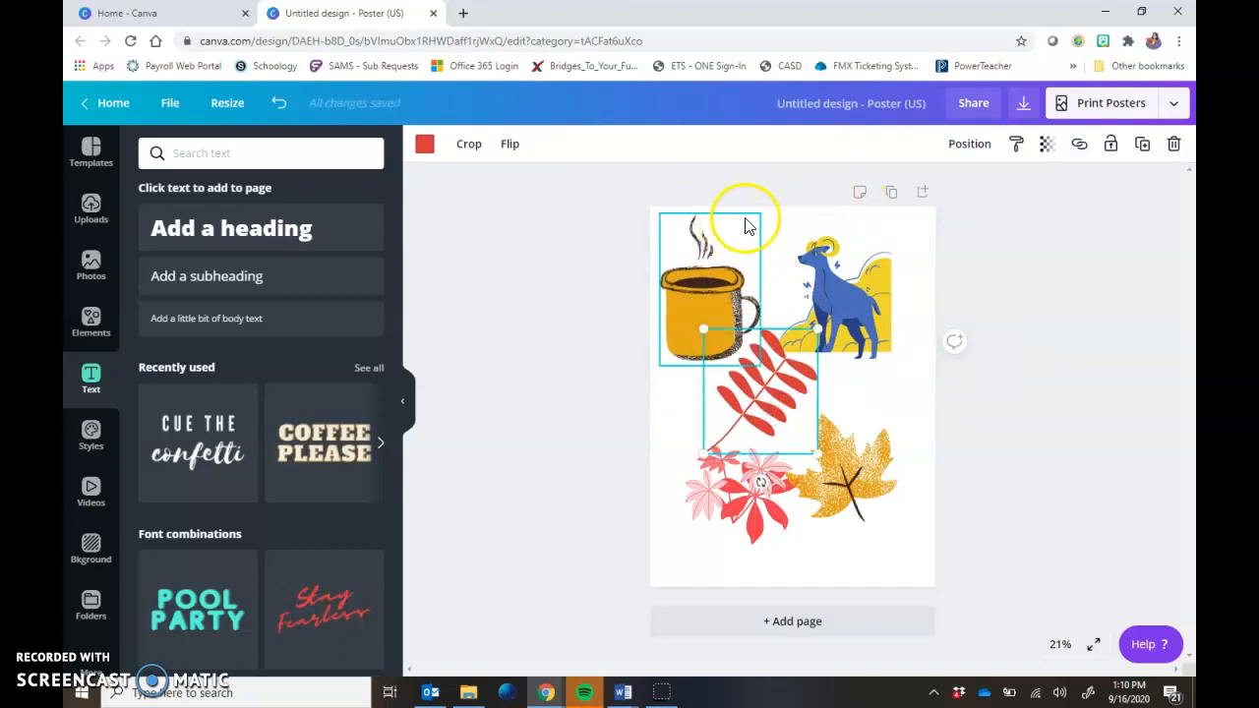
Step: Download the poster as a PDF Print file
{"action": "left_click", "coordinate": [1024, 107]}
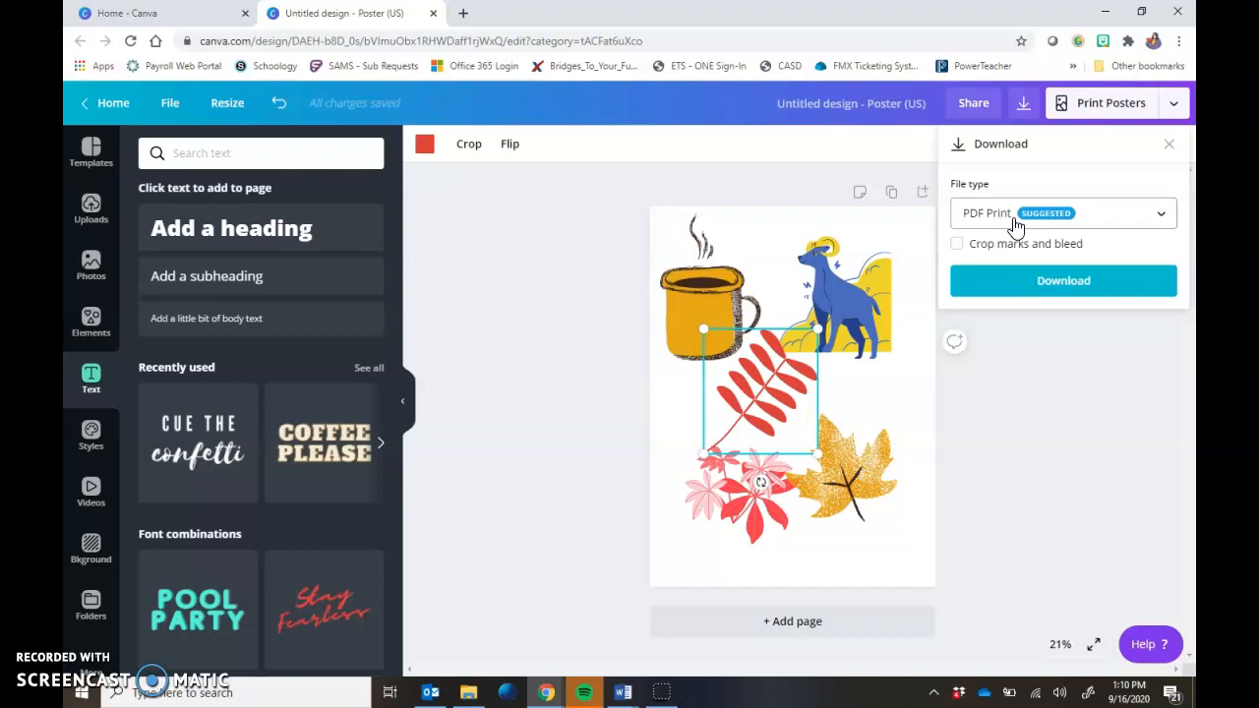
{"action": "left_click", "coordinate": [1041, 281]}
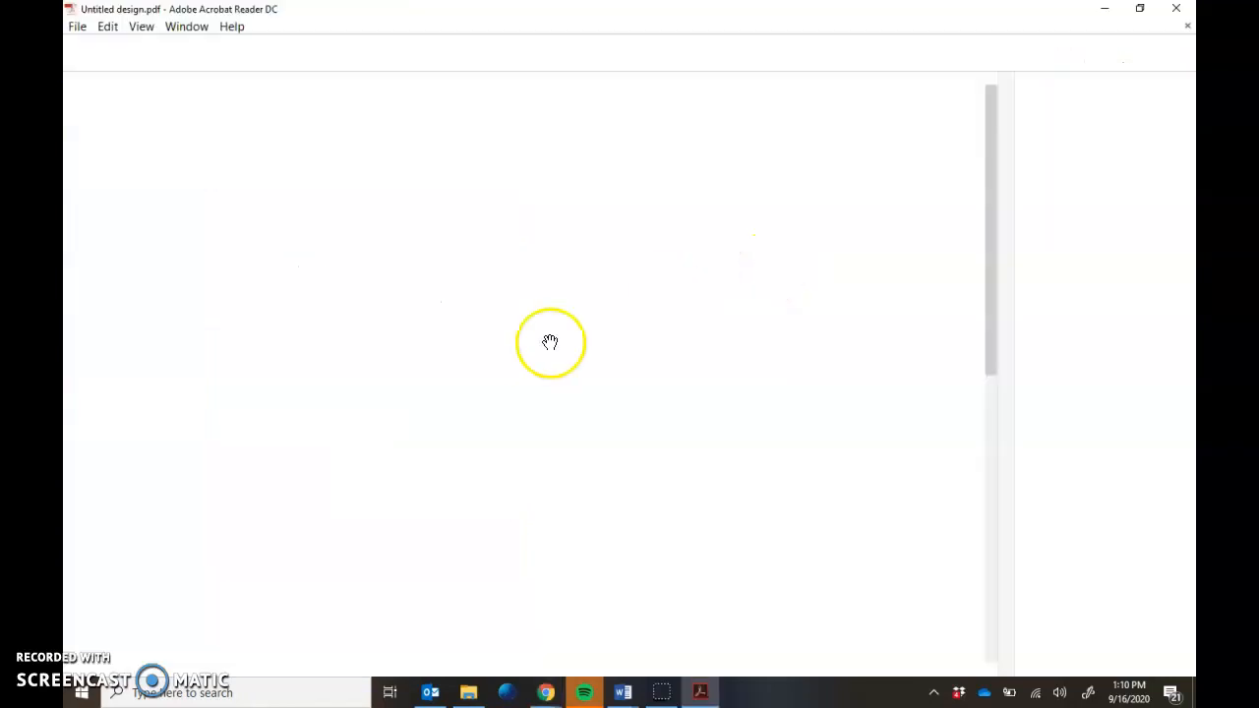
Step: Try to save a copy of the downloaded PDF in the OneDrive folder
{"action": "left_click", "coordinate": [79, 24]}
{"action": "left_click", "coordinate": [142, 126]}
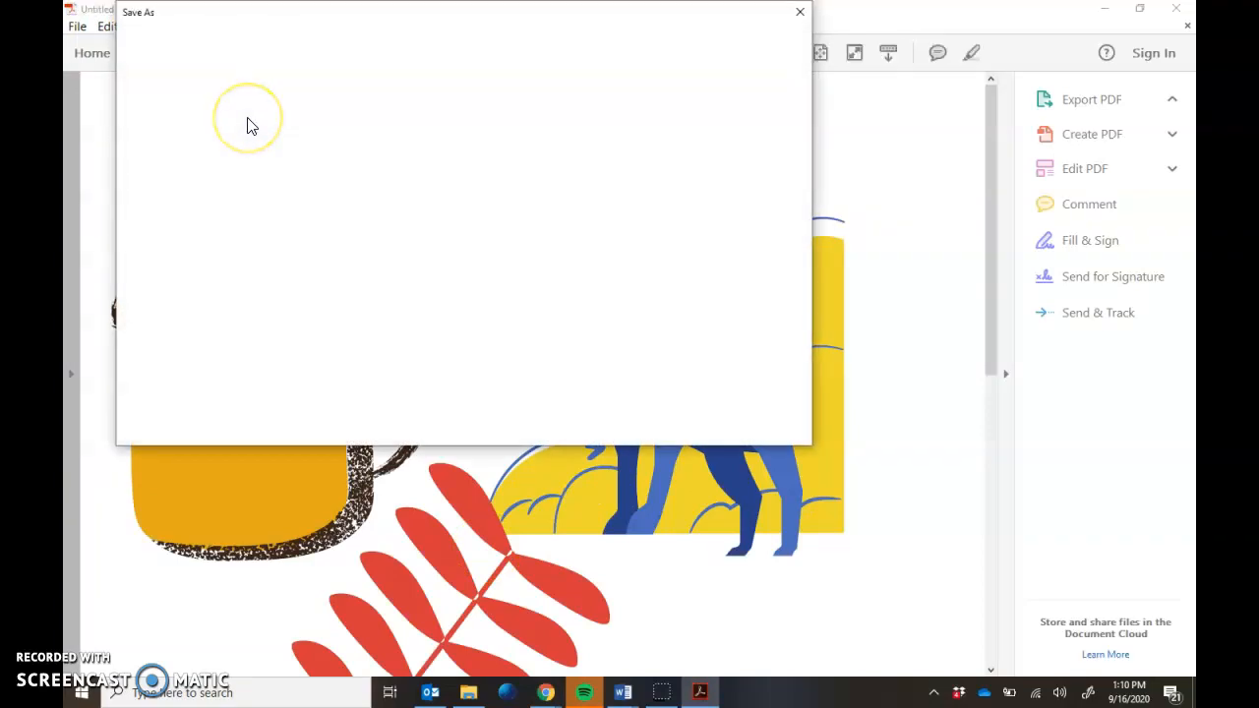
{"action": "left_click", "coordinate": [599, 415]}
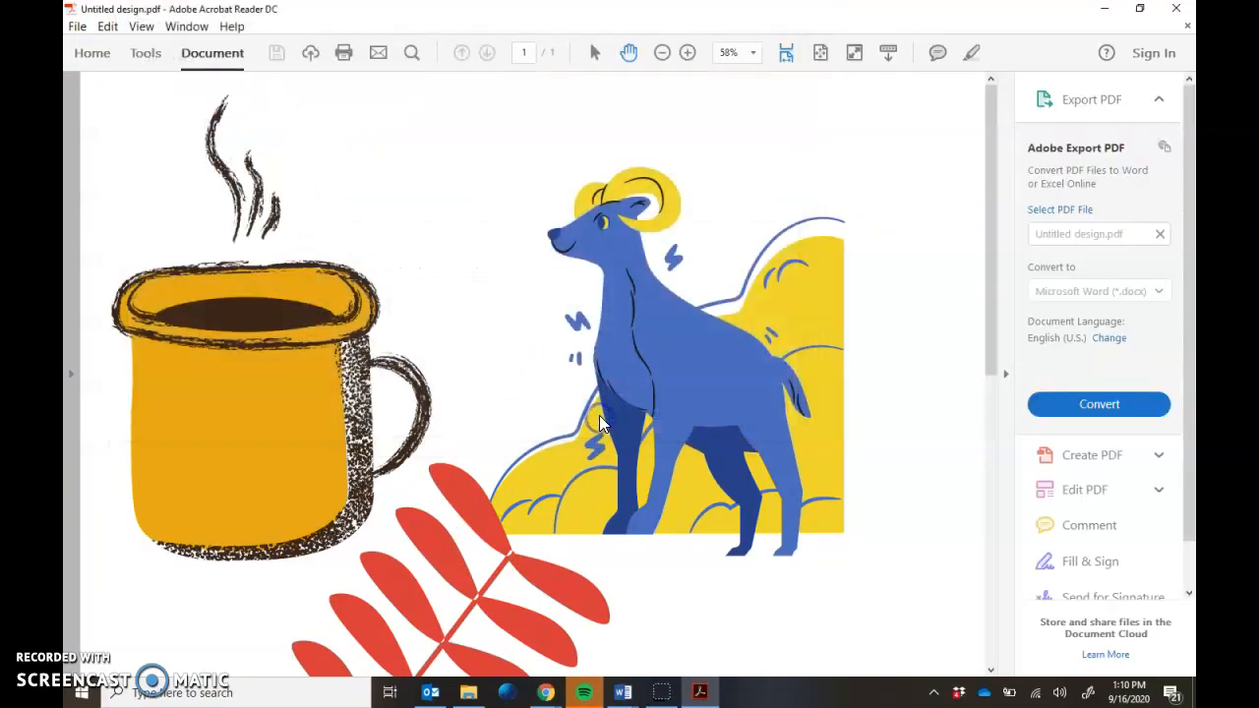
{"action": "left_click", "coordinate": [142, 271]}
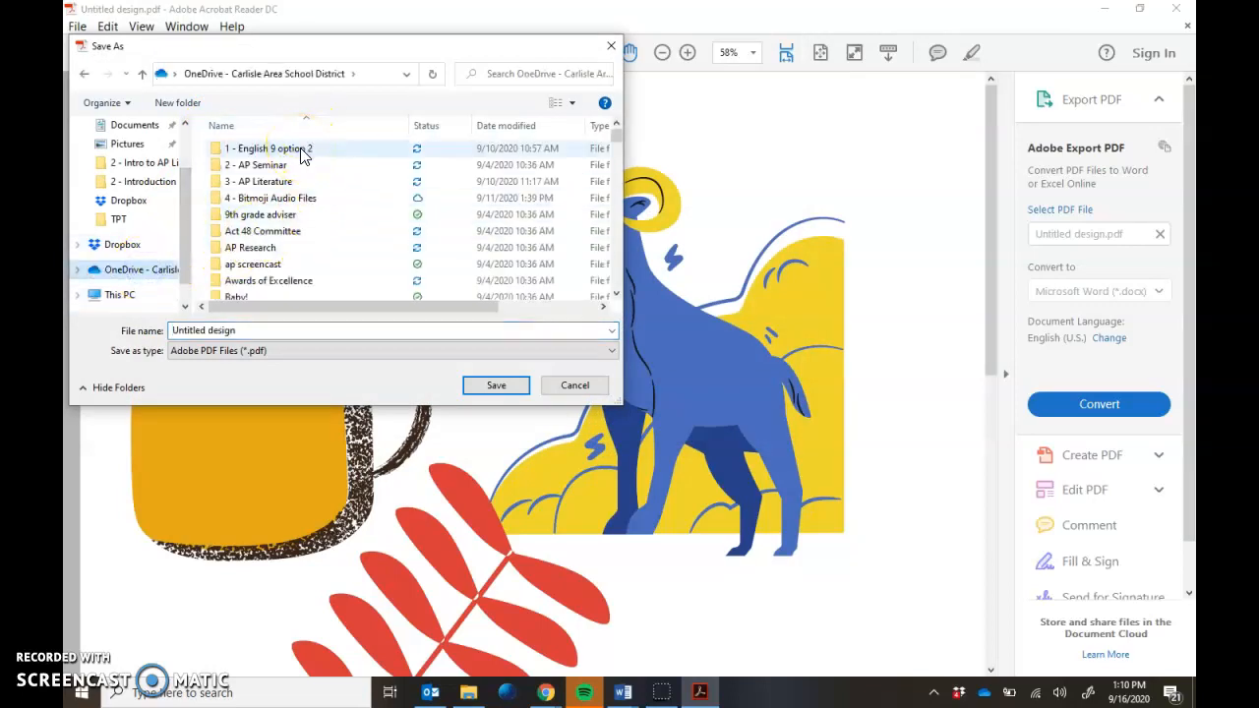
{"action": "left_click", "coordinate": [611, 46]}
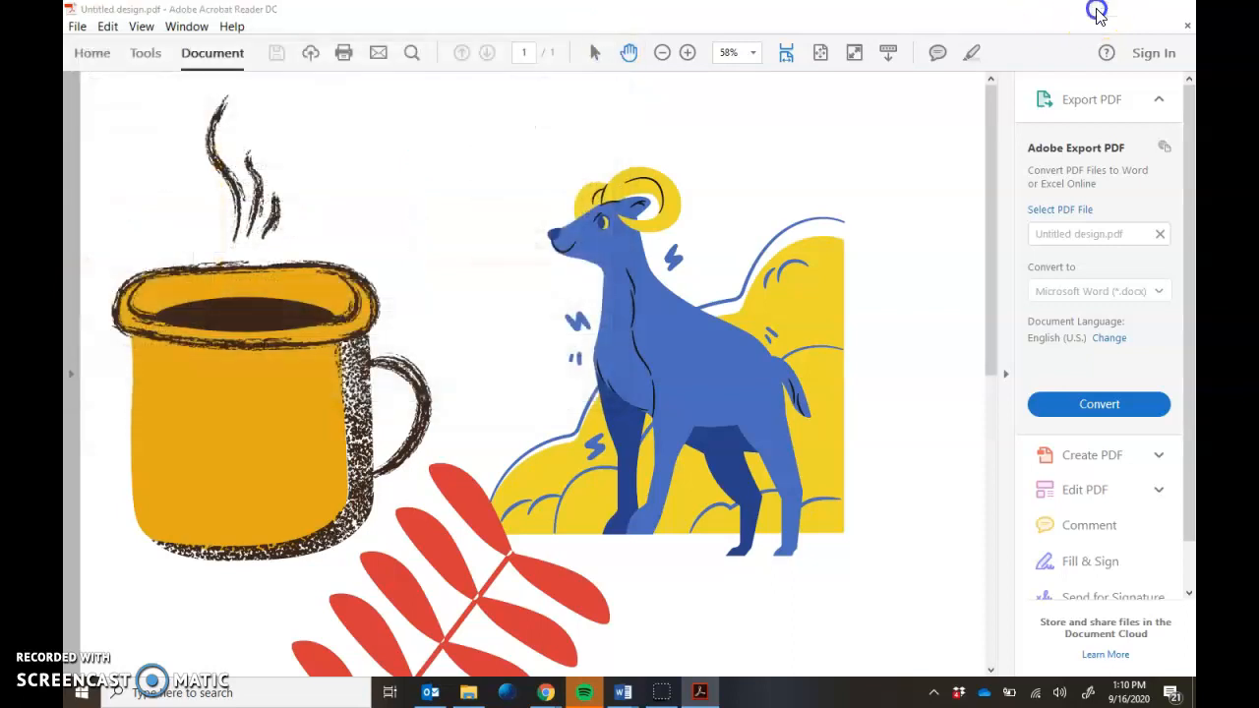
Step: Switch back to the poster design in Canva and dismiss the professional prints offer
{"action": "left_click", "coordinate": [1104, 10]}
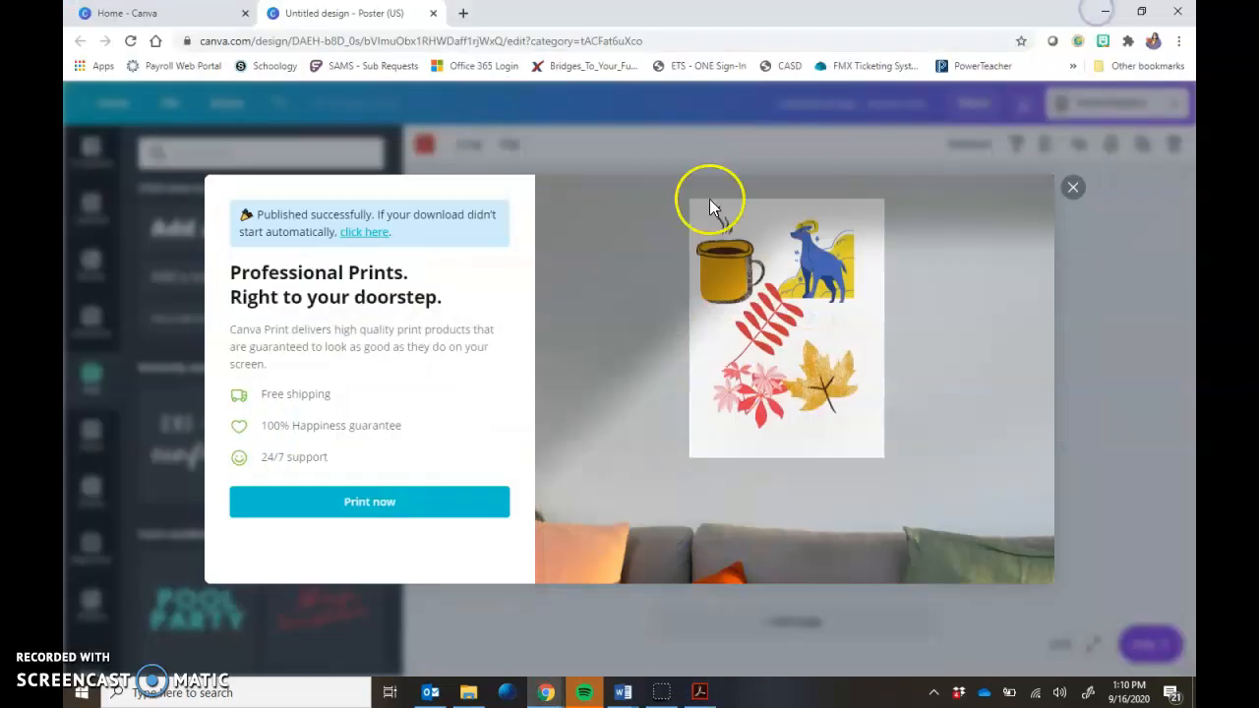
{"action": "left_click", "coordinate": [1074, 187]}
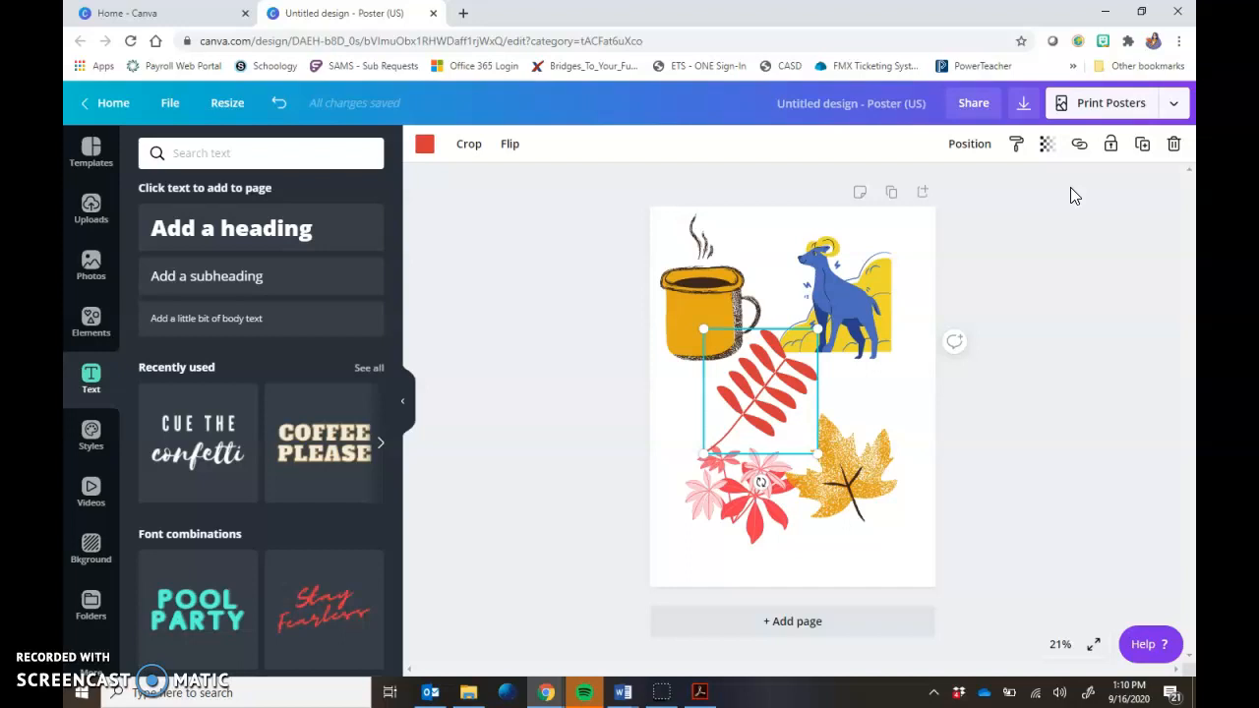